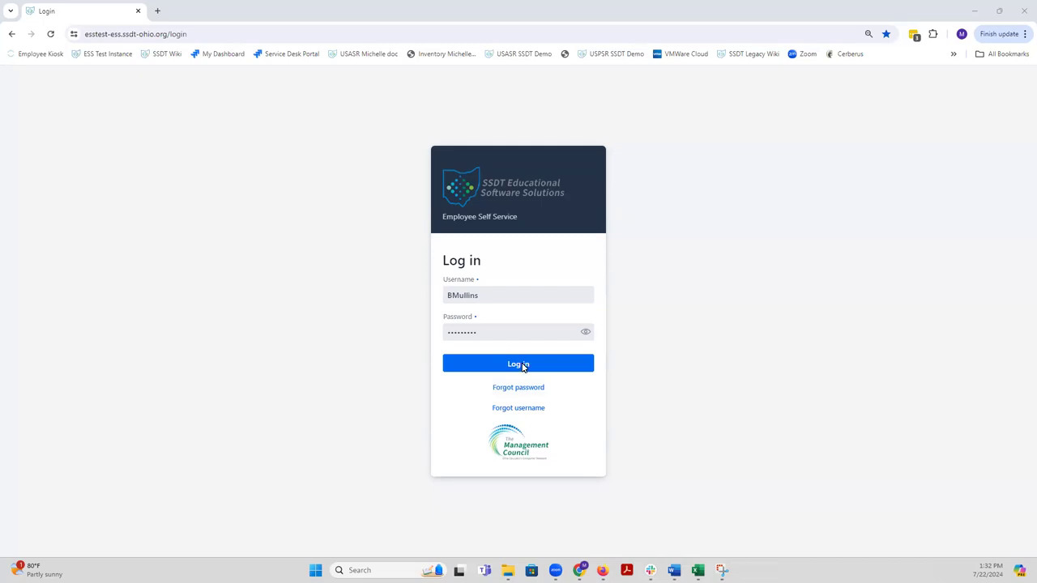
# Log in to Employee Self Service with the prefilled credentials and open the supervisor's user profile.
pyautogui.click(523, 364)
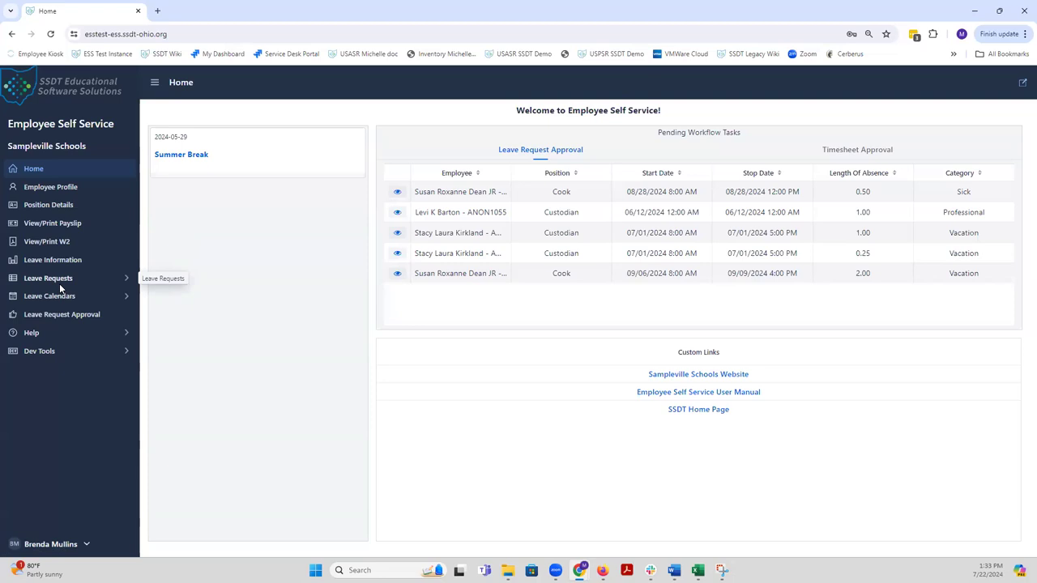
pyautogui.click(87, 545)
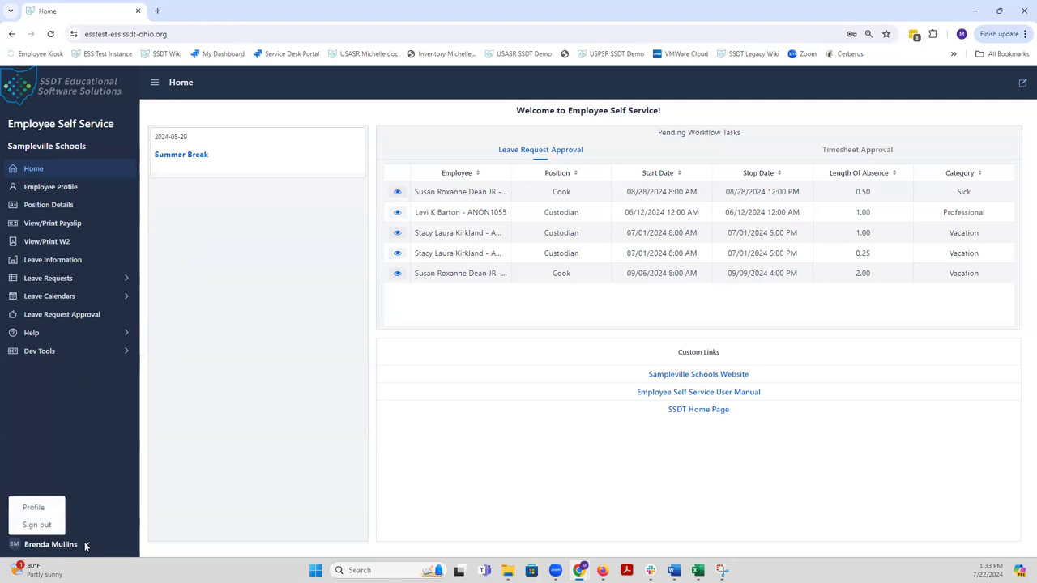
pyautogui.click(34, 508)
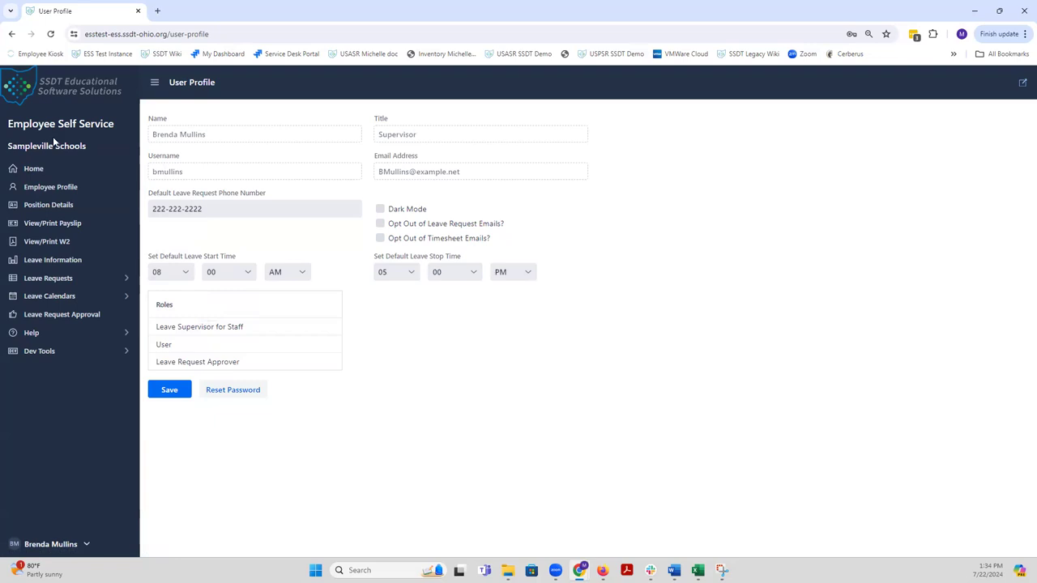
# Return to the home page and check the pending timesheet approval tasks.
pyautogui.click(38, 170)
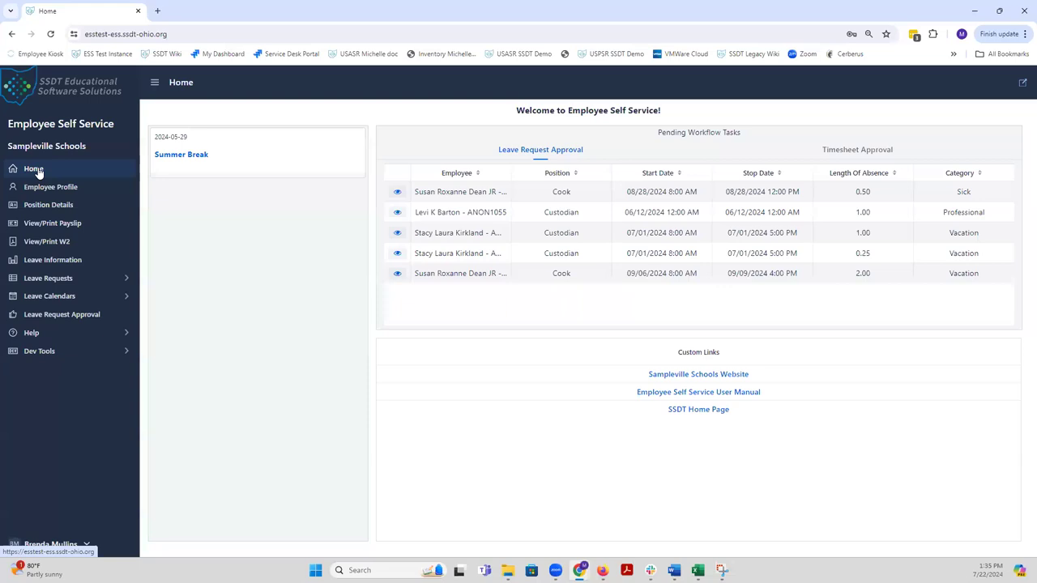
pyautogui.click(39, 172)
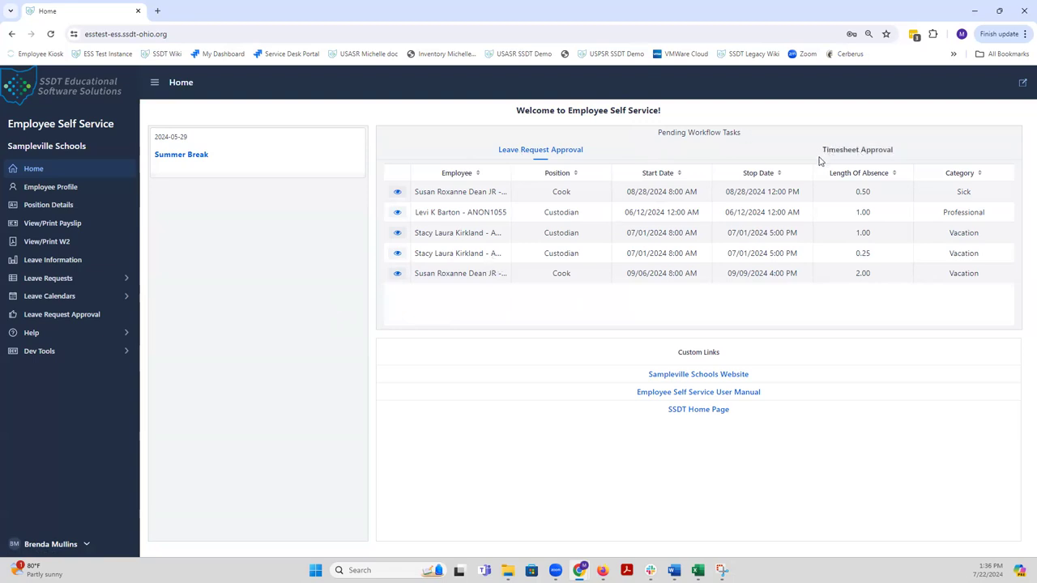
pyautogui.click(860, 153)
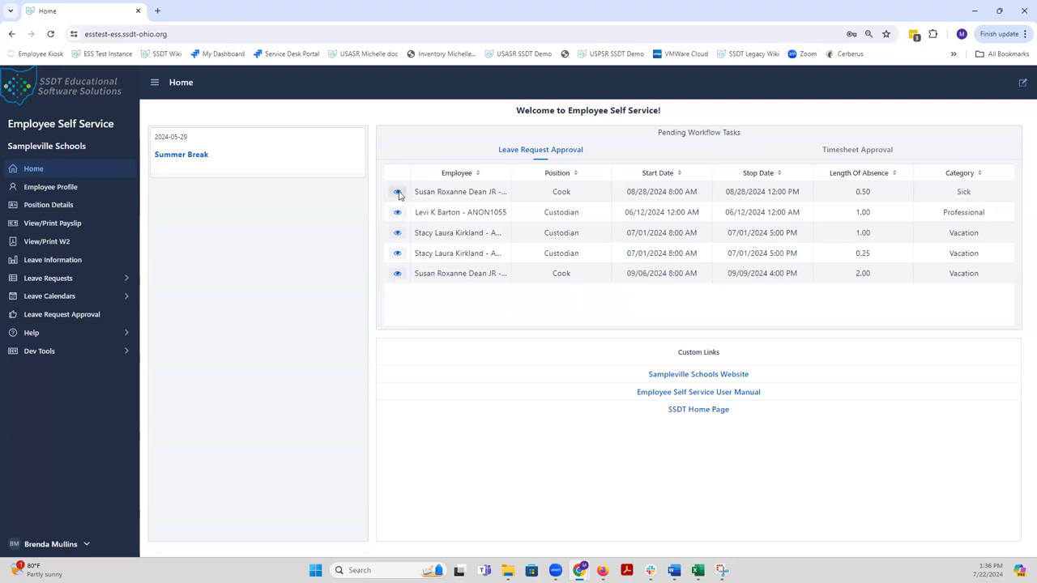
# Review the daily details of the cook's pending 08/28/2024 sick leave request and reject it with the note "Need all available staff that day".
pyautogui.click(398, 193)
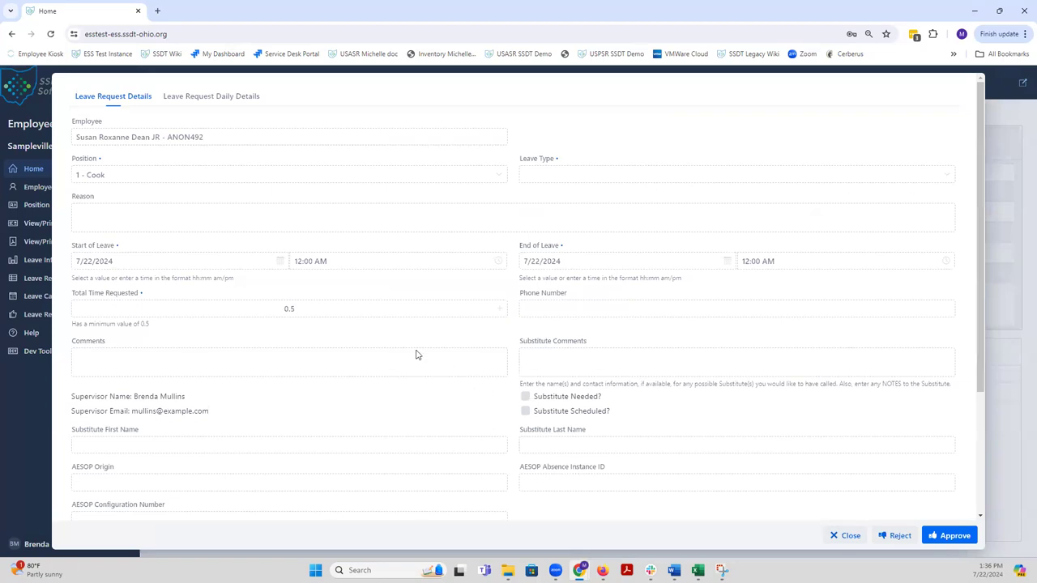
pyautogui.click(197, 98)
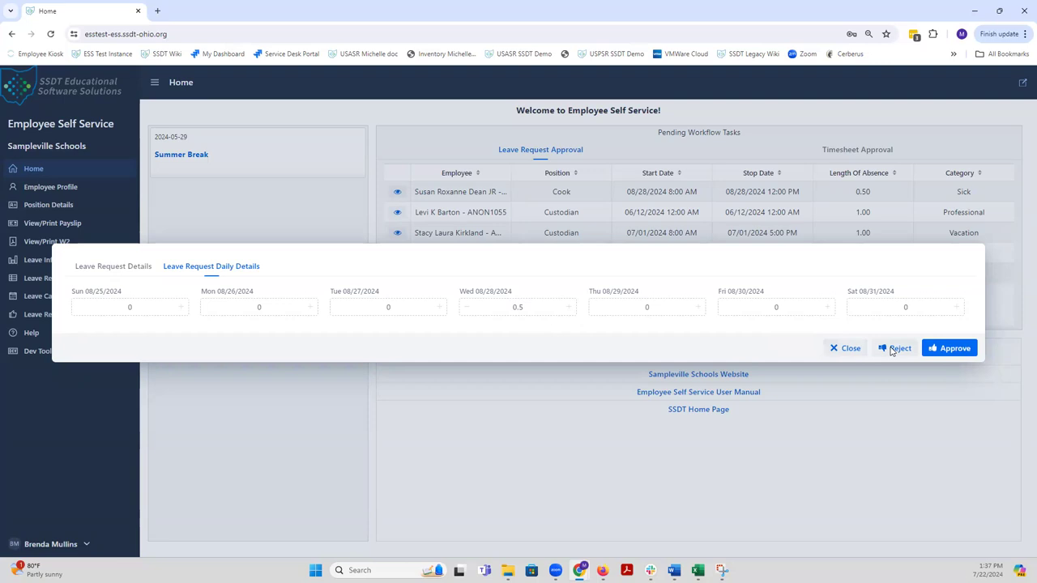
pyautogui.click(894, 348)
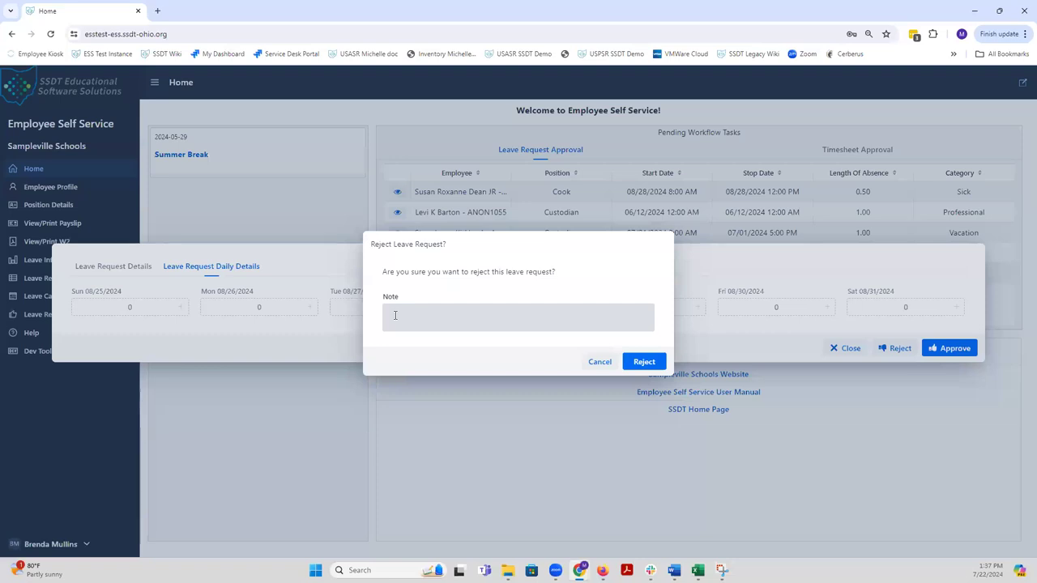
pyautogui.click(395, 315)
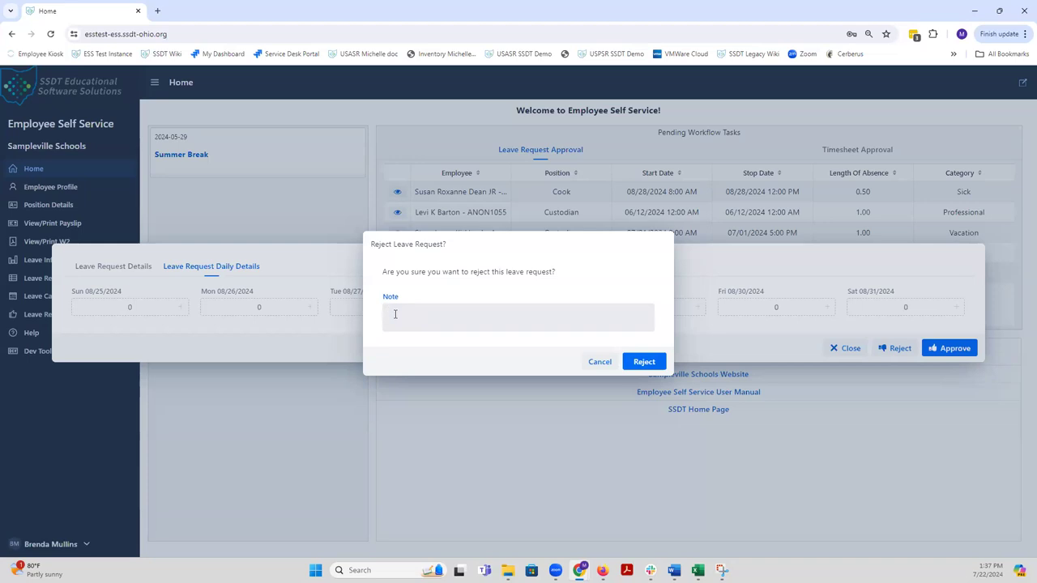
pyautogui.write('Note')
pyautogui.write('d')
pyautogui.write(' staff')
pyautogui.write(' that day')
pyautogui.write('all ava')
pyautogui.write('ilable')
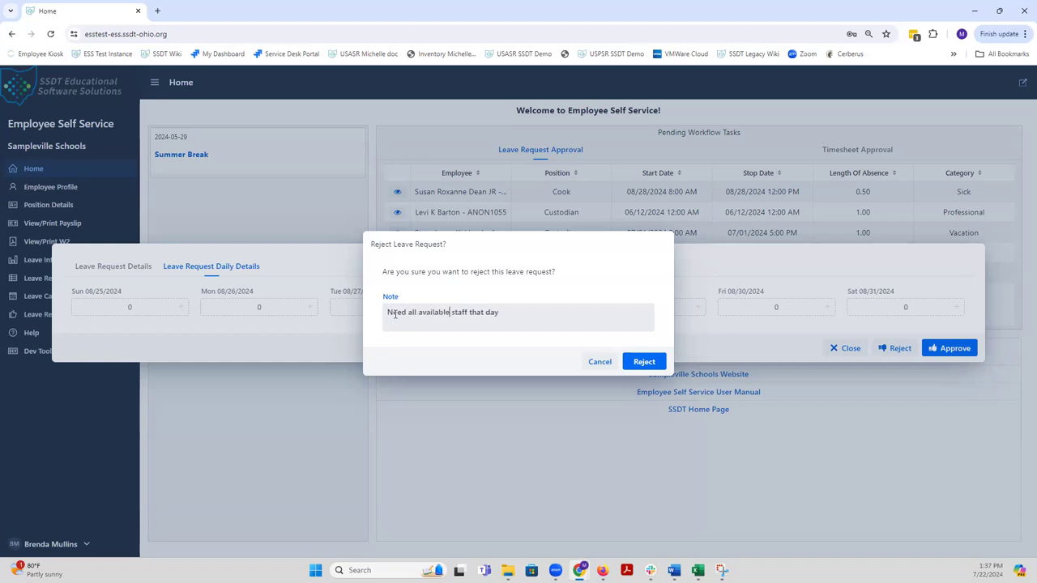
pyautogui.click(641, 362)
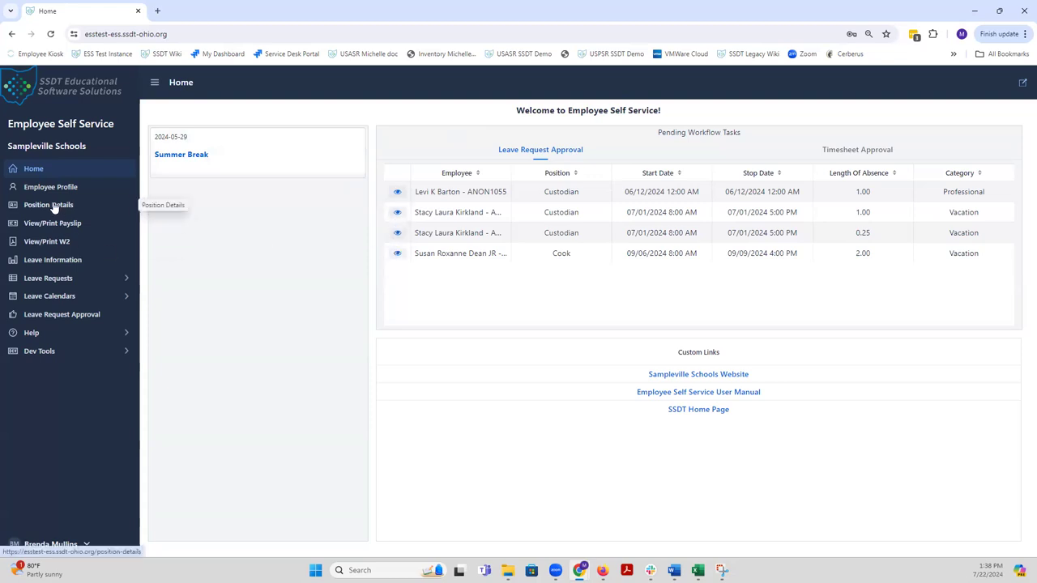
# Approve only the cook's 09/06/2024 vacation request from the Leave Request Approval page, without adding a note.
pyautogui.click(61, 315)
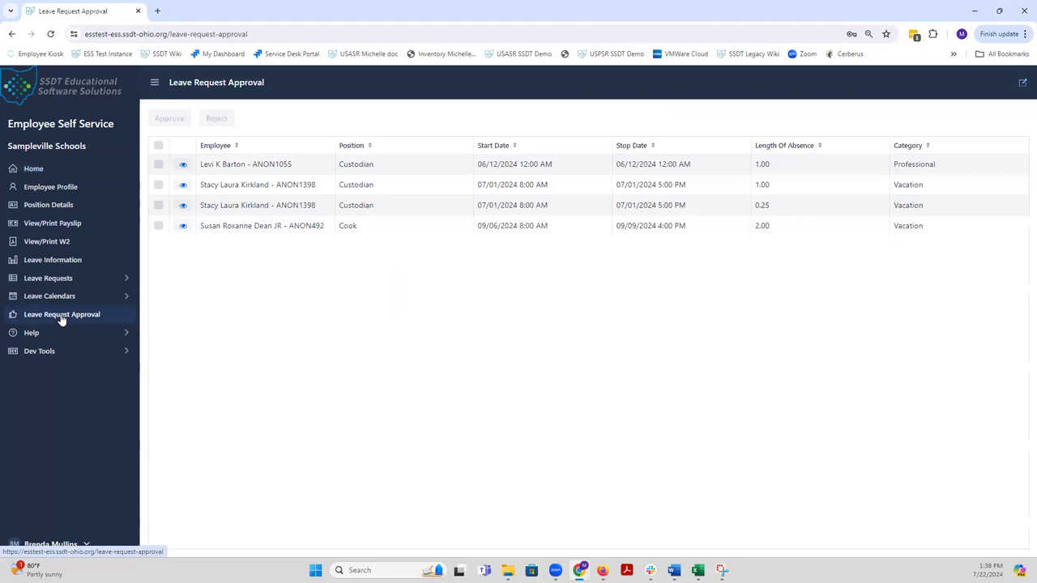
pyautogui.click(158, 145)
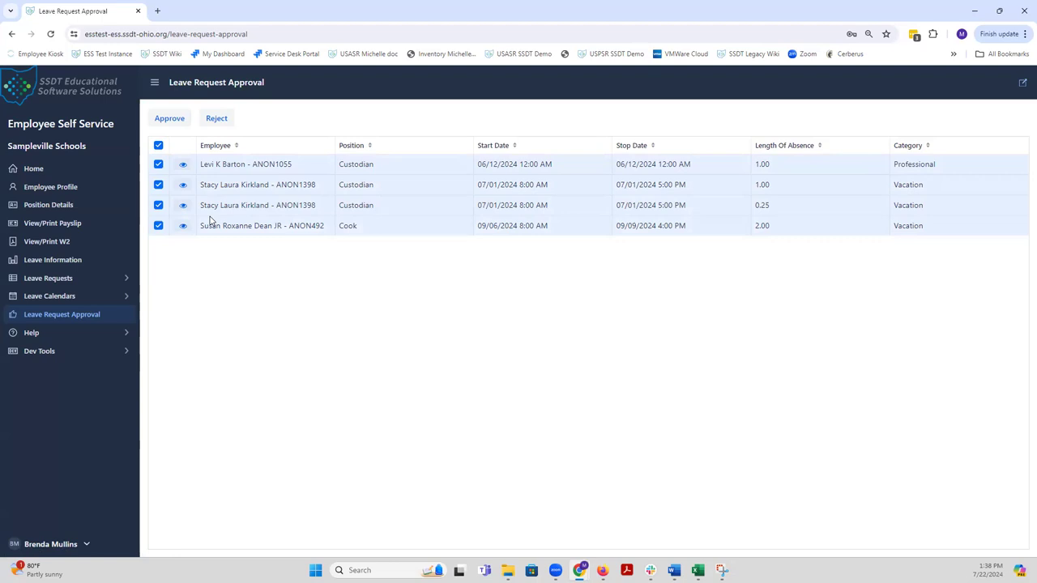
pyautogui.click(159, 146)
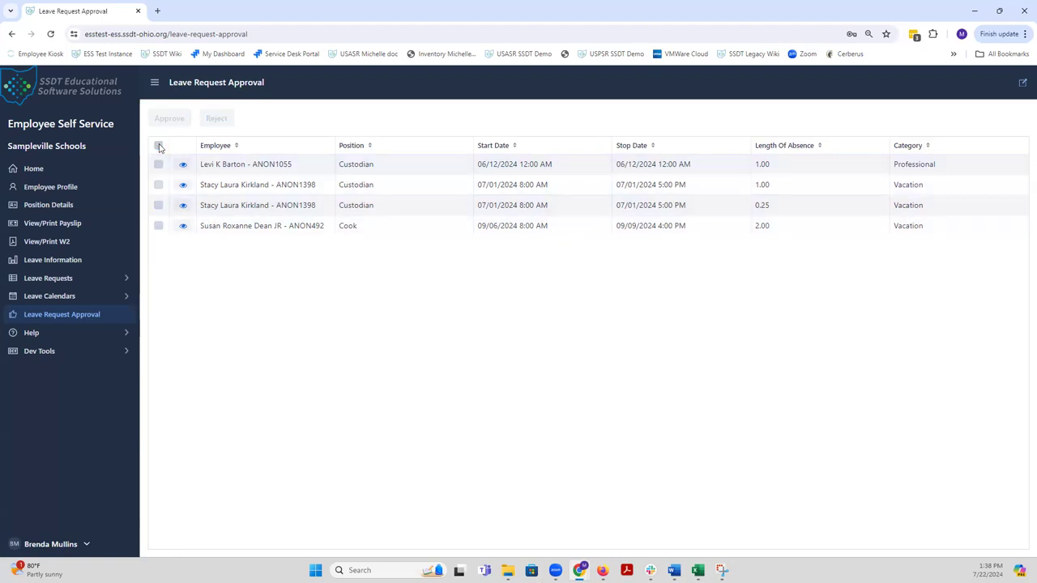
pyautogui.click(159, 226)
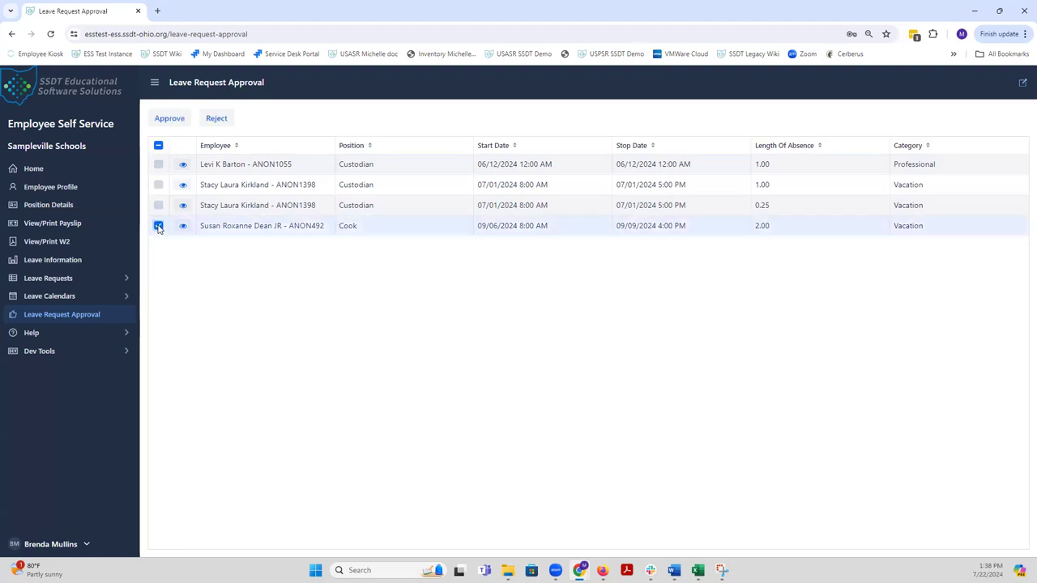
pyautogui.click(170, 118)
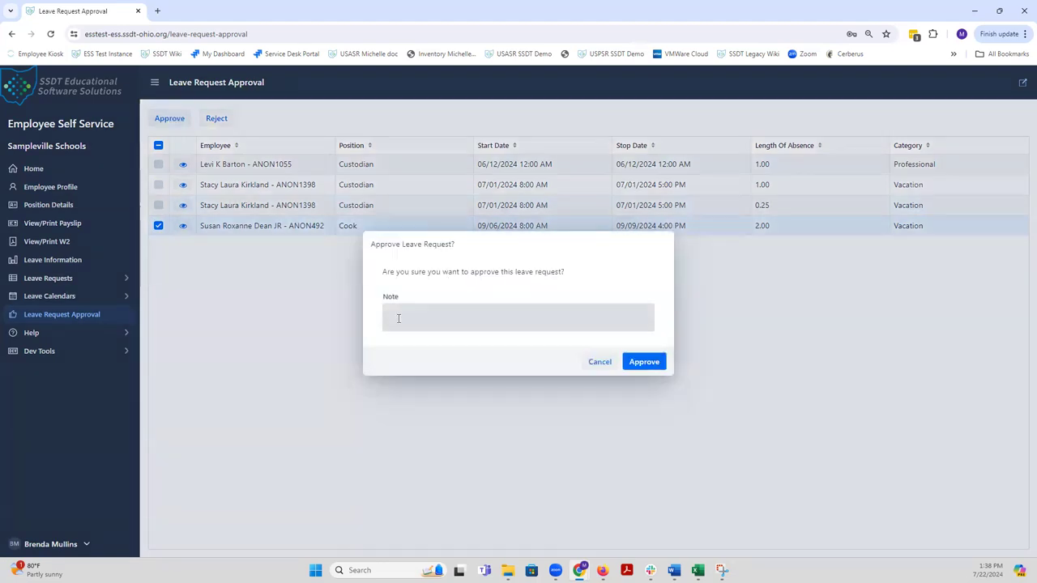
pyautogui.click(640, 362)
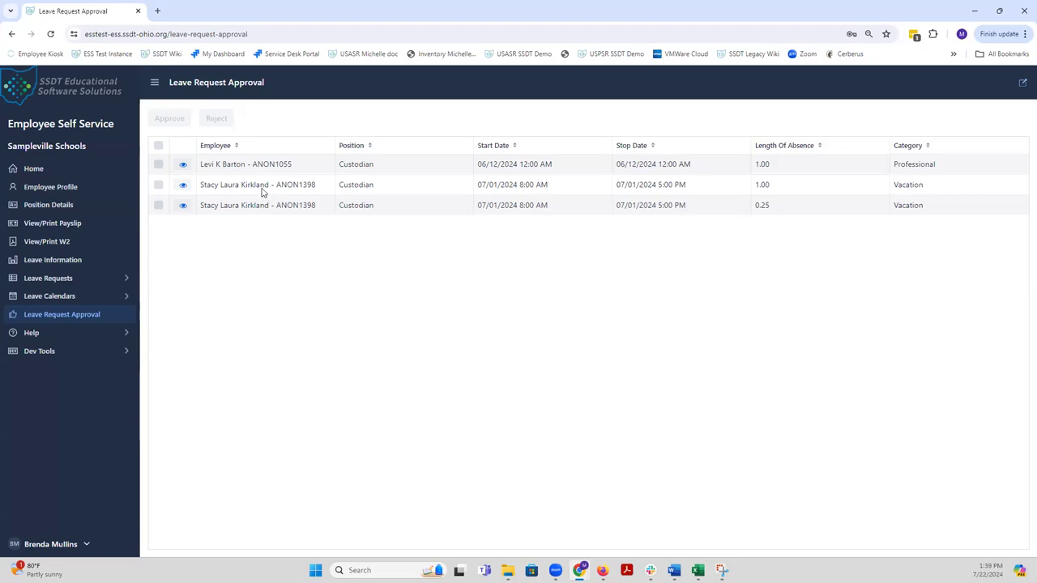
# Open the supervised leave requests list and filter it by the first letters of the cook's name.
pyautogui.click(32, 171)
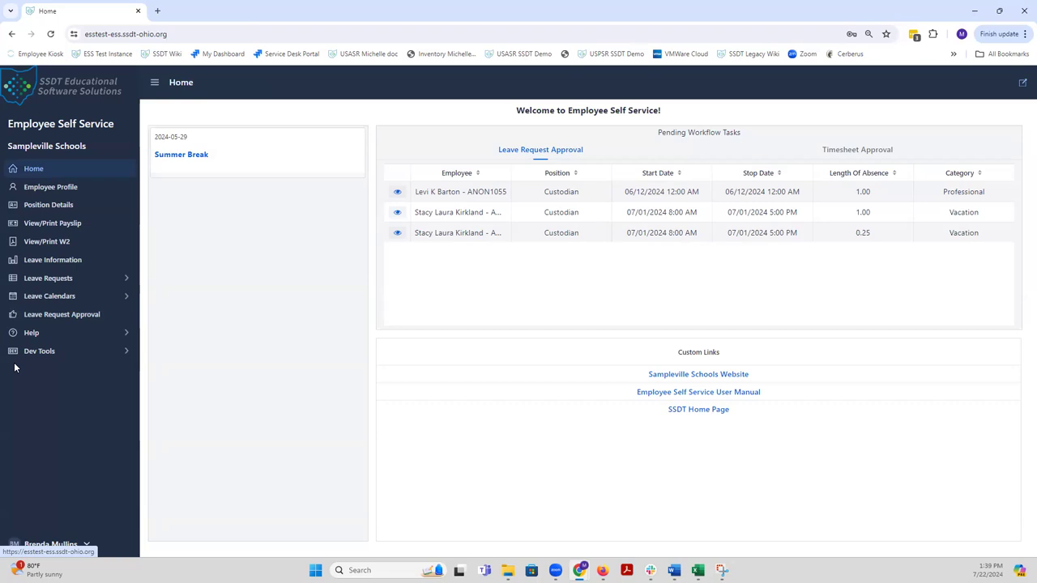
pyautogui.click(53, 278)
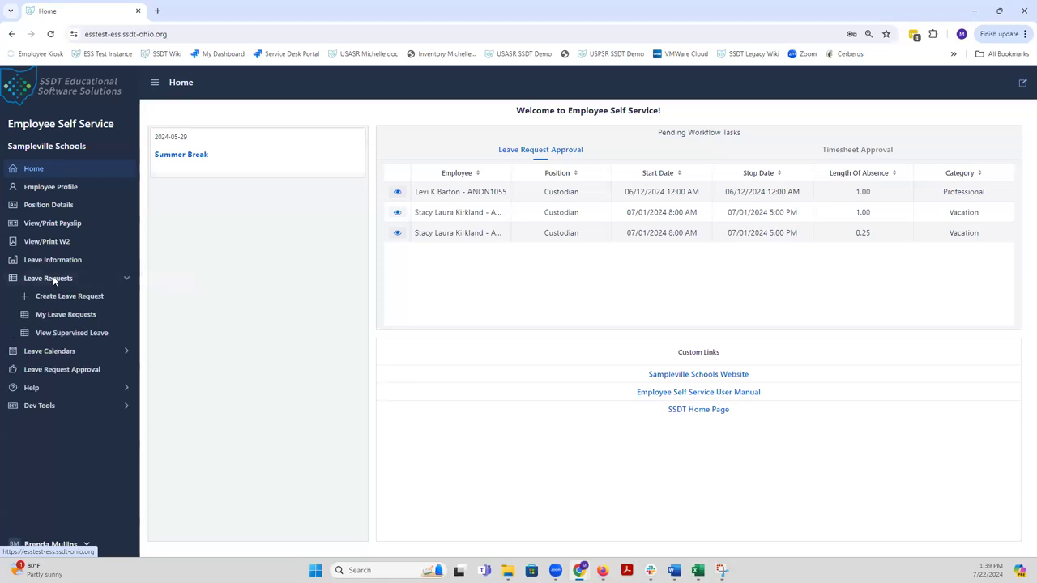
pyautogui.click(71, 352)
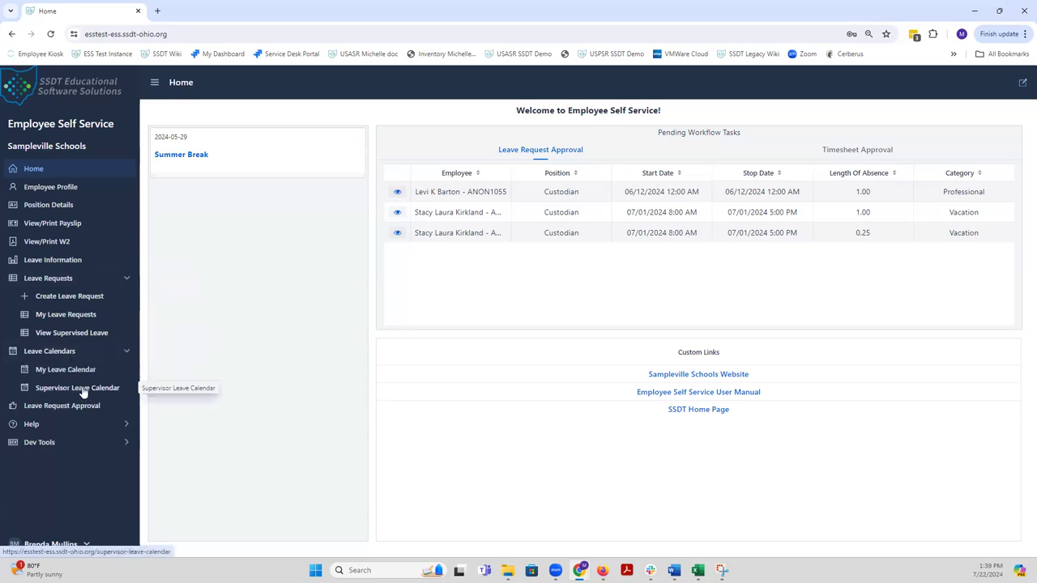
pyautogui.click(59, 338)
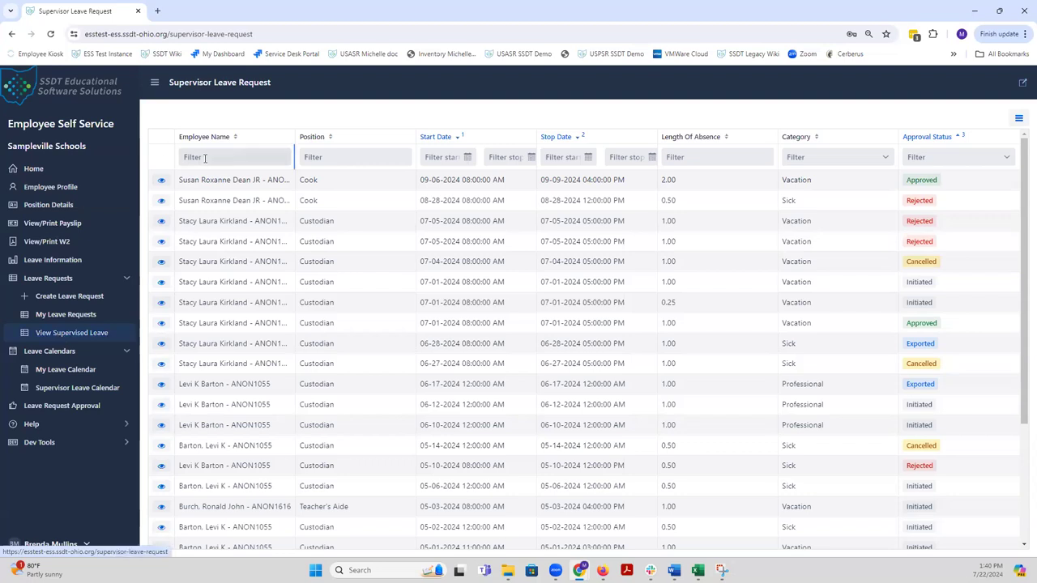
pyautogui.write('susa')
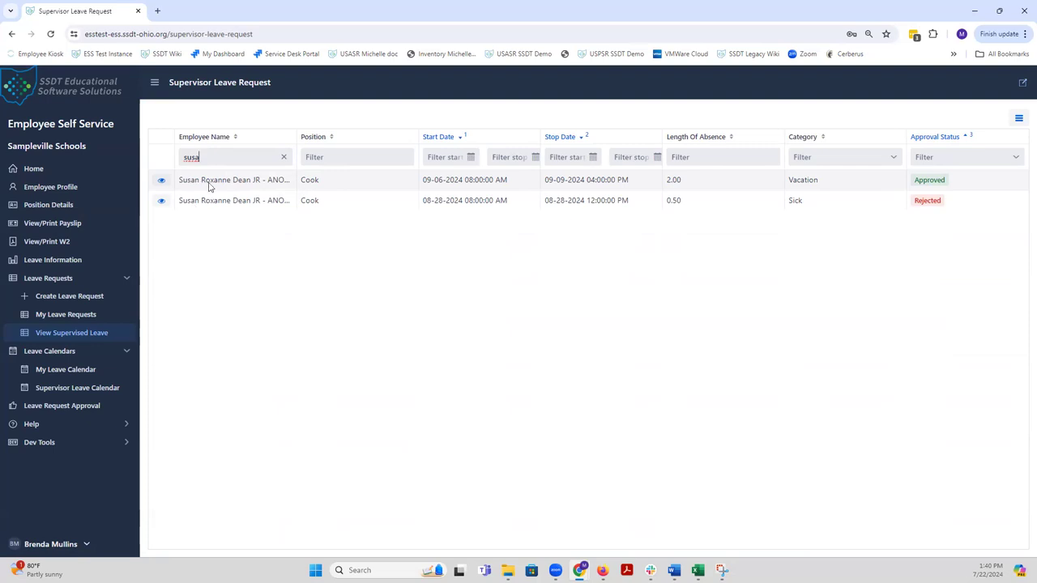
# Inspect the daily details and approval trail of the approved 09-06-2024 vacation request, and close it.
pyautogui.click(162, 183)
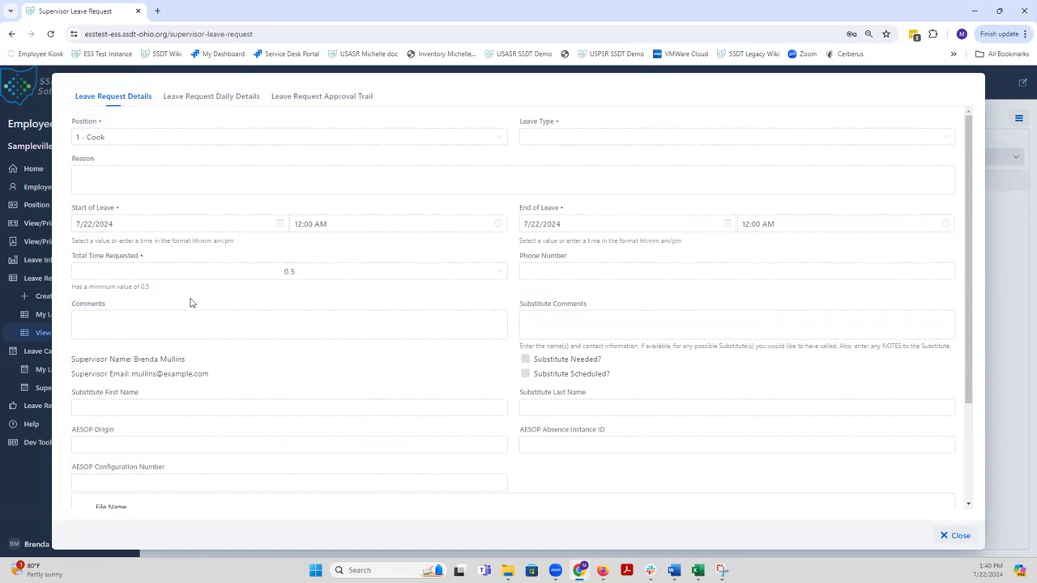
pyautogui.click(205, 96)
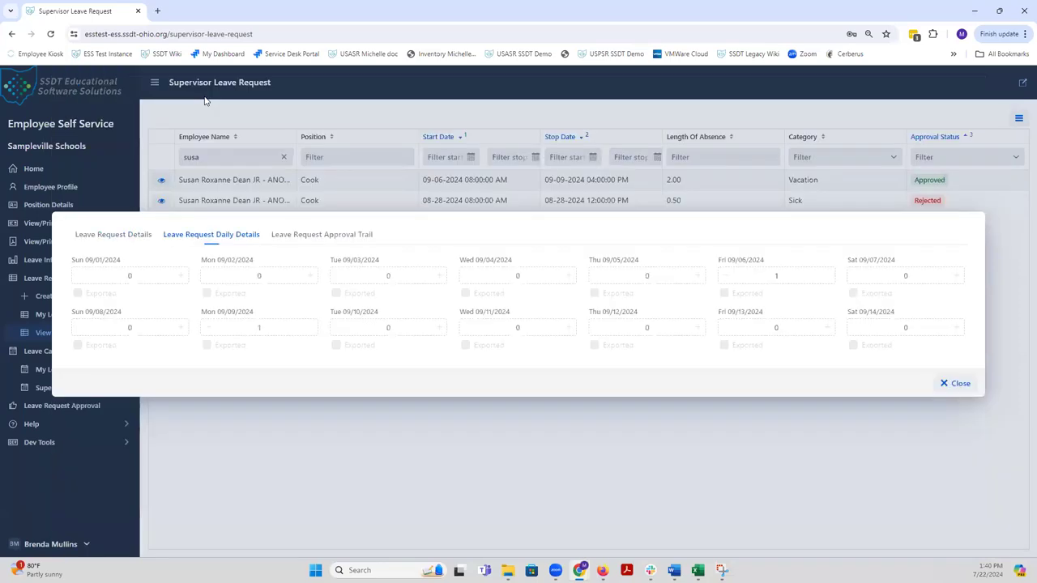
pyautogui.click(308, 236)
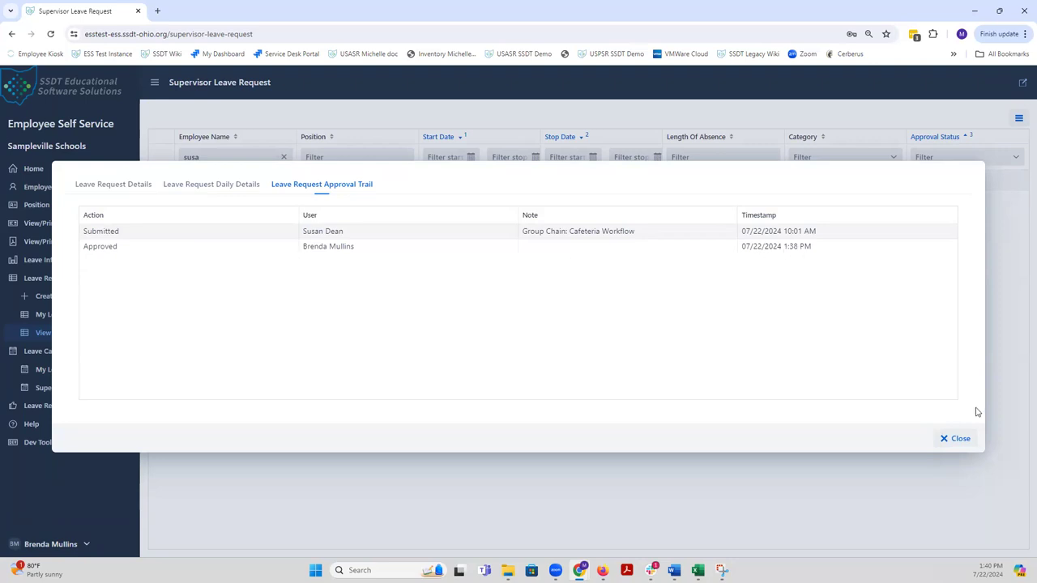
pyautogui.click(959, 438)
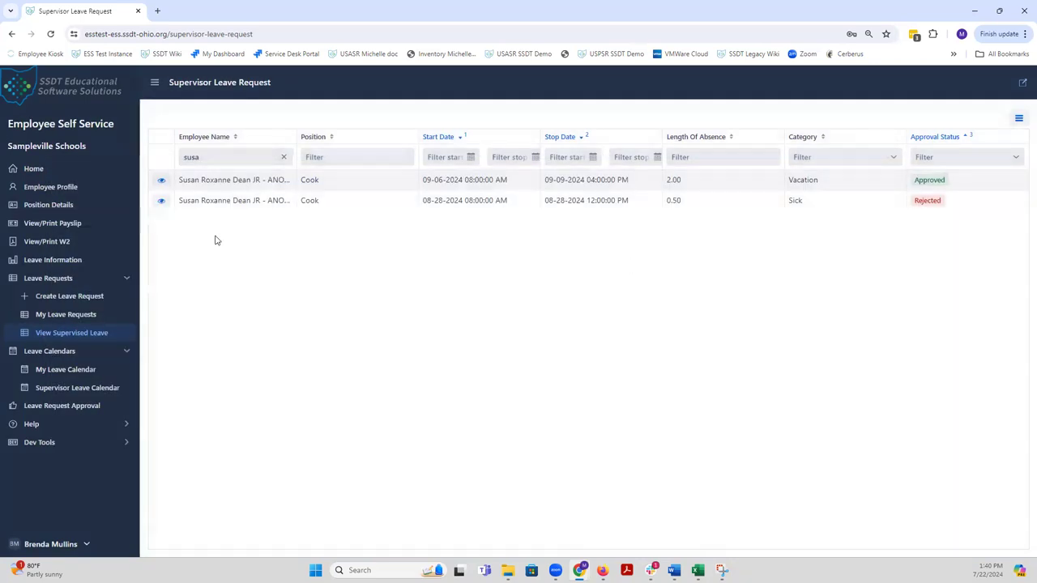
# View the approval trail of the rejected 08-28-2024 sick leave request, and close it.
pyautogui.click(161, 204)
pyautogui.click(328, 98)
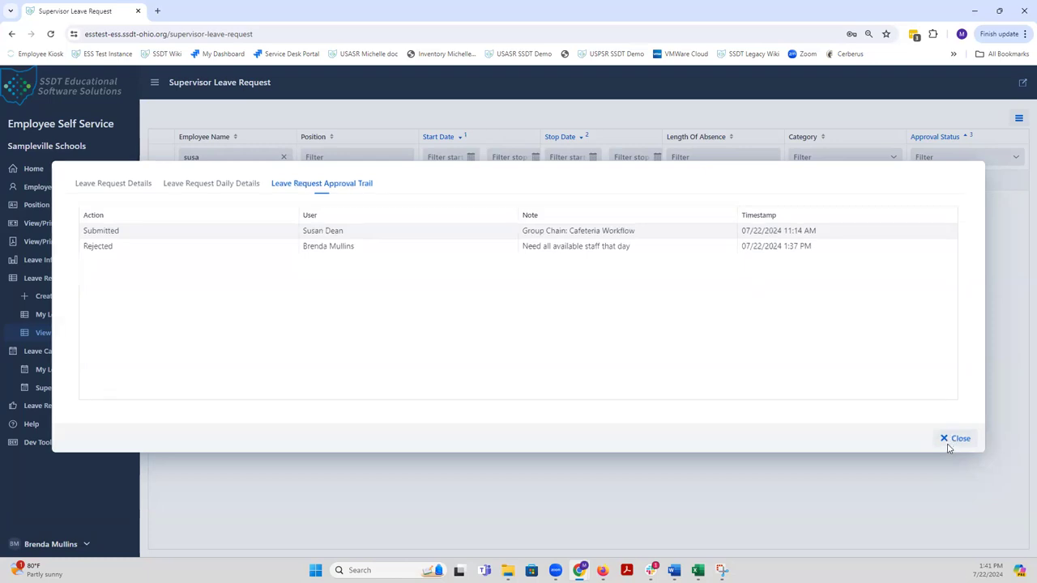
pyautogui.click(946, 439)
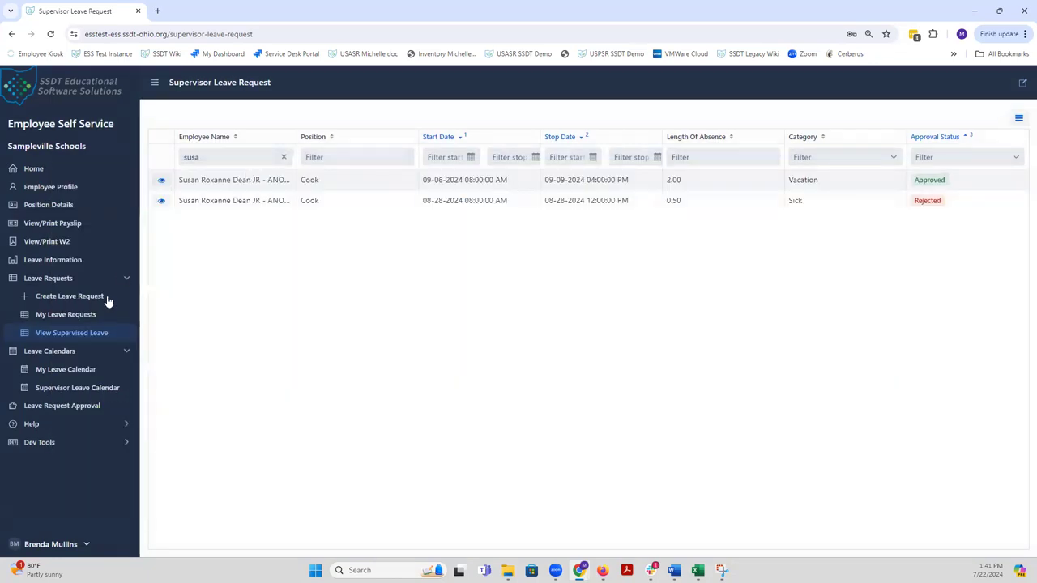
# Open the Supervisor Leave Calendar and advance the monthly view to September 2024.
pyautogui.click(77, 389)
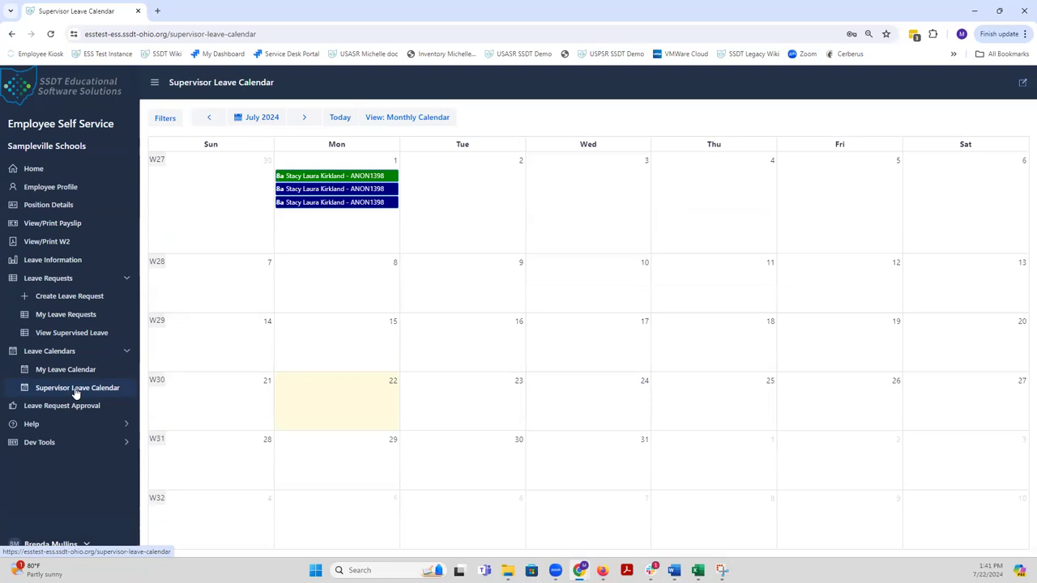
pyautogui.click(77, 393)
pyautogui.click(306, 120)
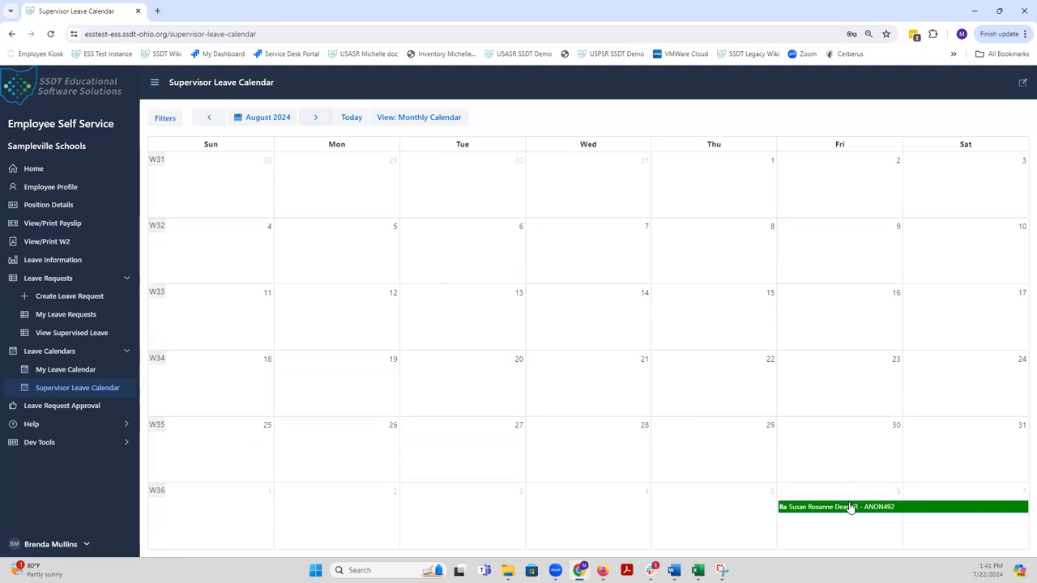
pyautogui.click(315, 118)
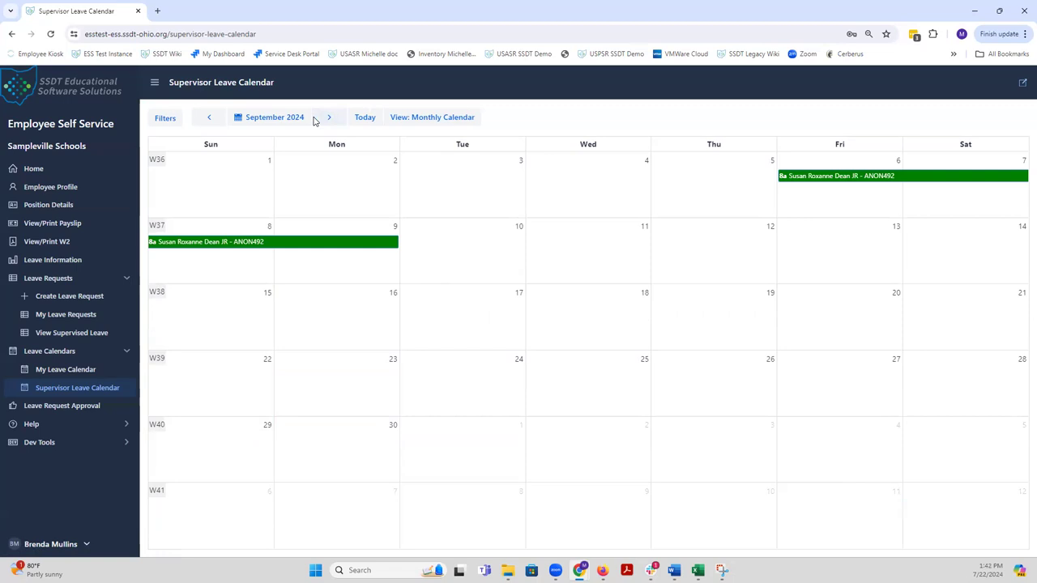
# Open the supervisor calendar's filters and view the available department codes and building codes.
pyautogui.click(167, 120)
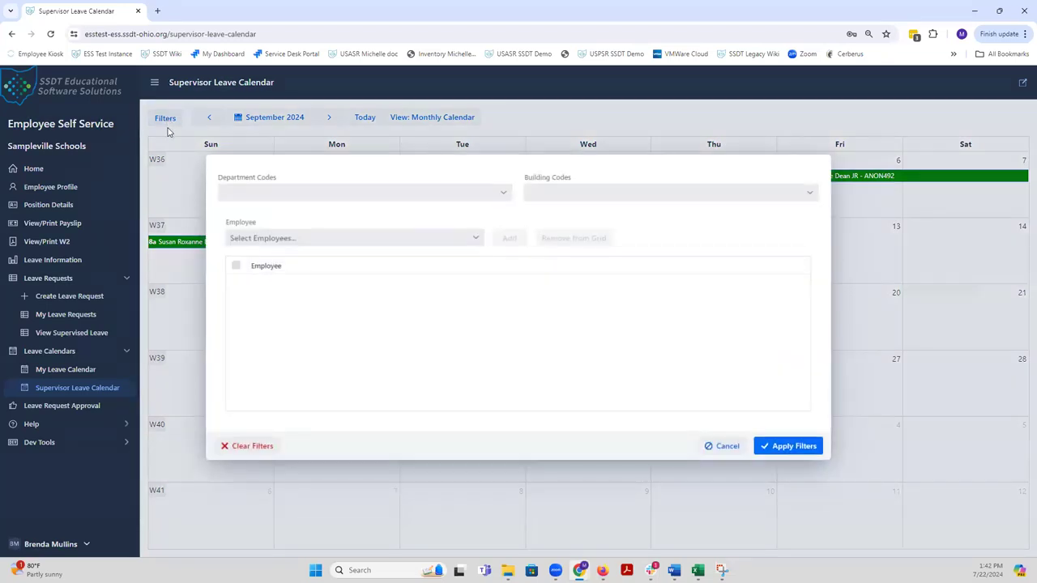
pyautogui.click(505, 195)
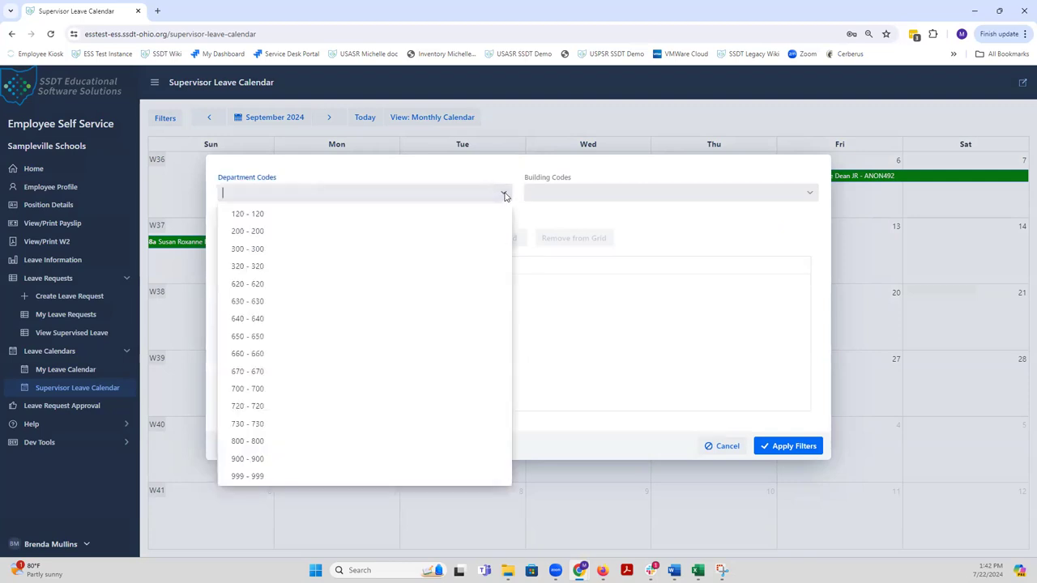
pyautogui.click(811, 196)
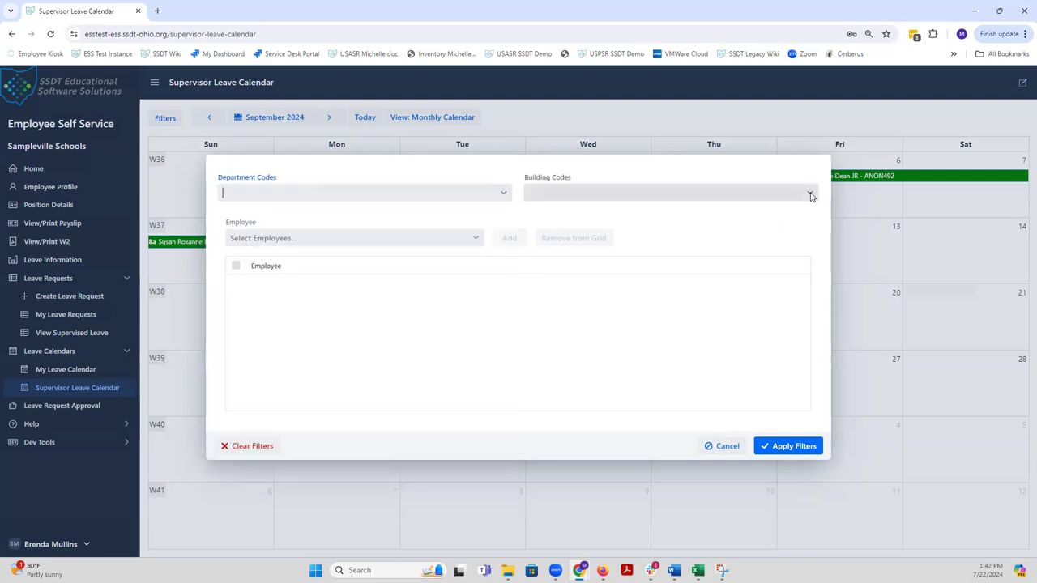
pyautogui.click(810, 196)
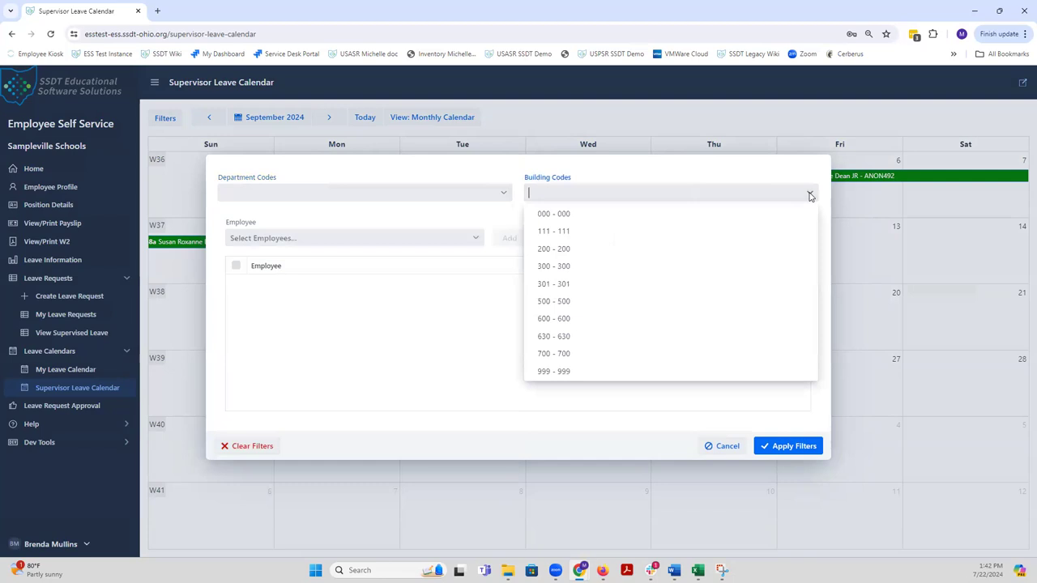
# Add the employee with the September leave to the calendar's employee filter and apply it.
pyautogui.click(475, 240)
pyautogui.click(475, 241)
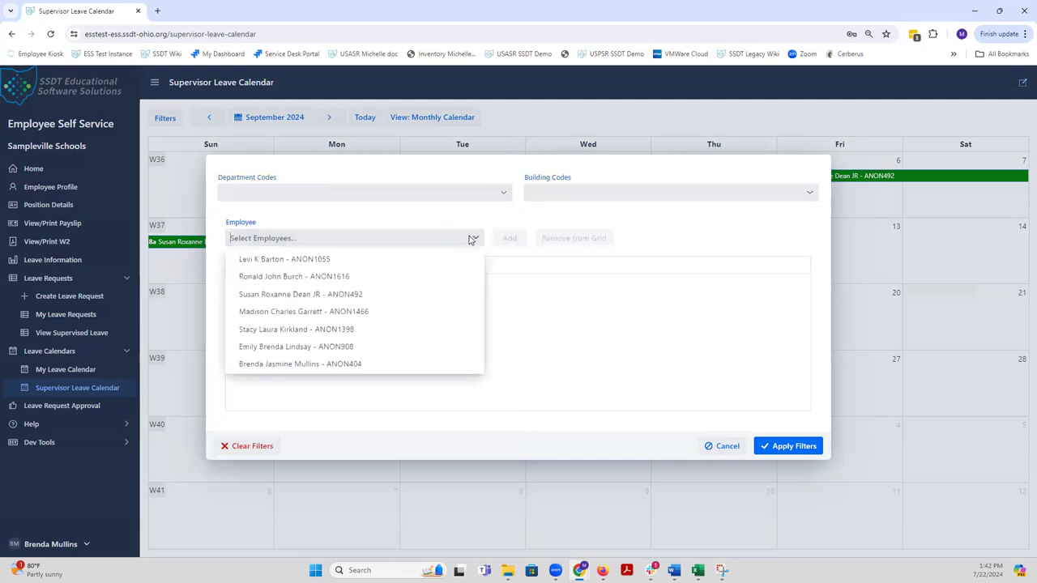
pyautogui.click(306, 295)
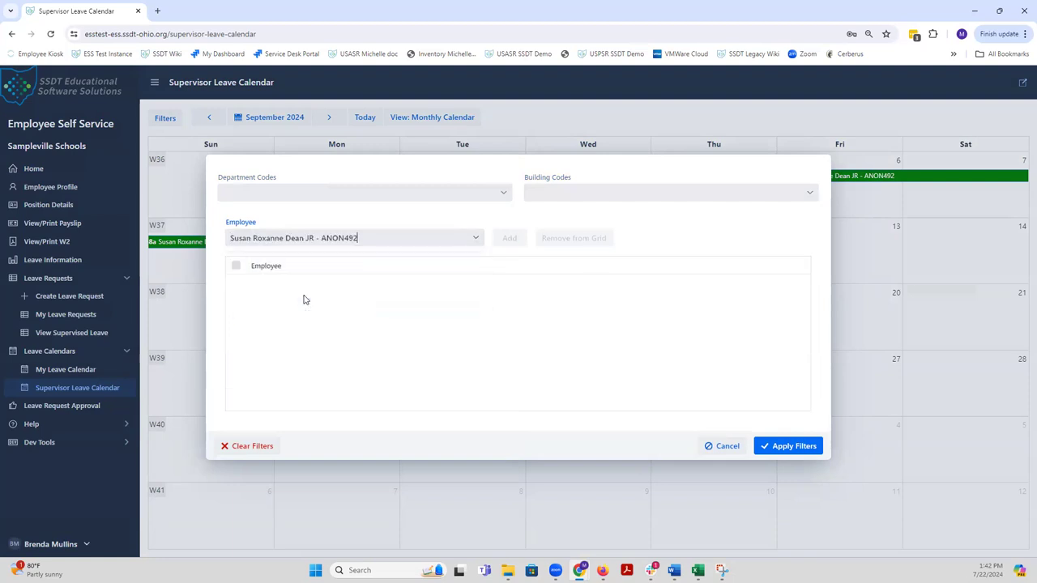
pyautogui.click(511, 243)
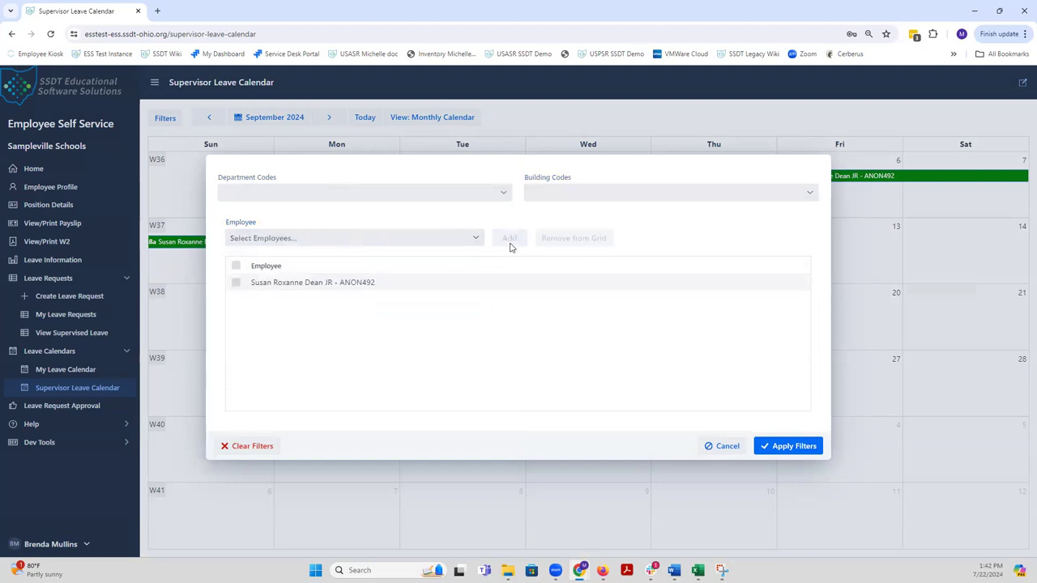
pyautogui.click(799, 447)
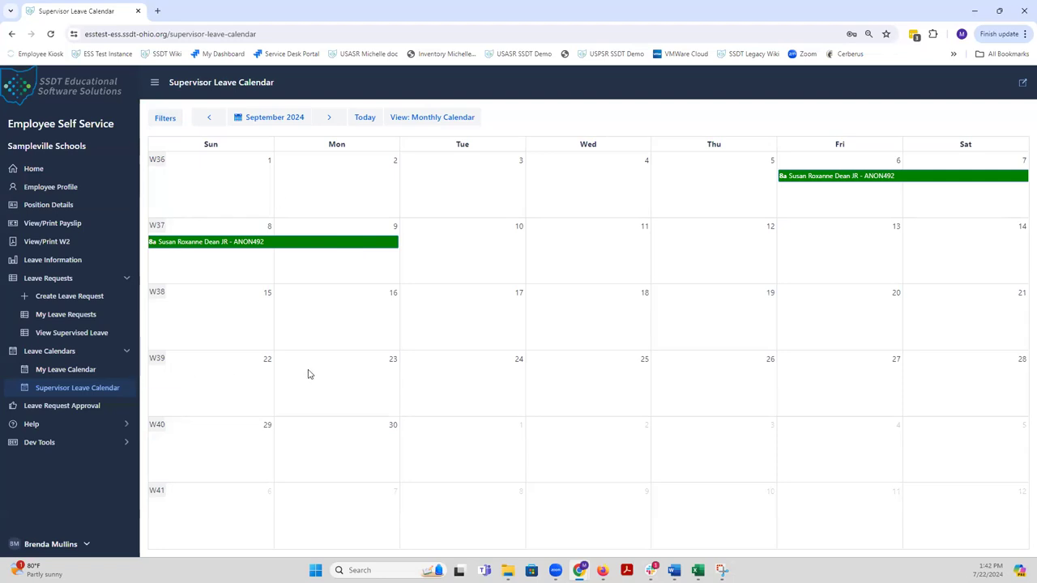
# Remove the added employee from the calendar's filter grid and apply the cleared filter.
pyautogui.click(173, 121)
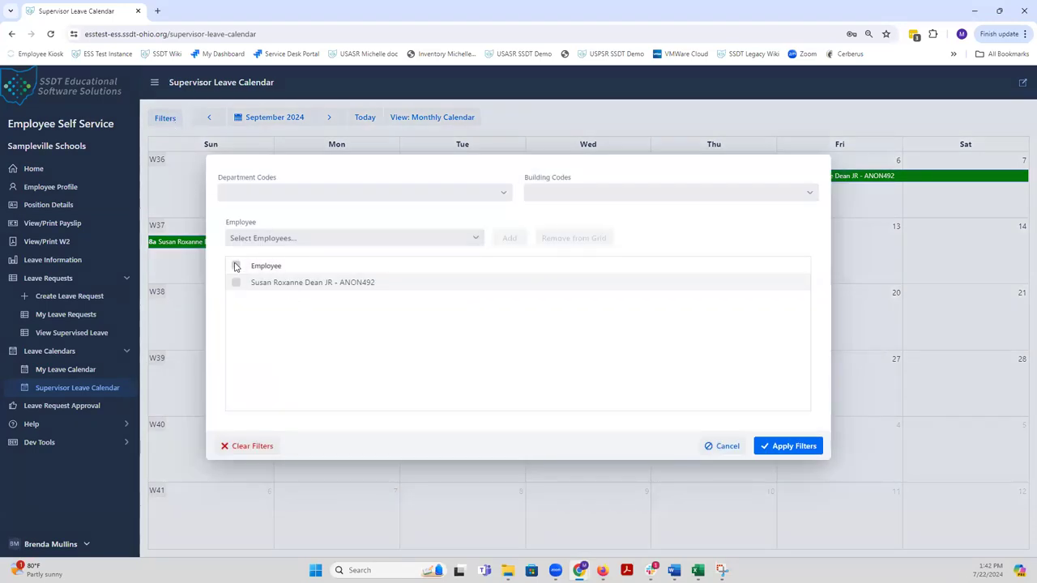
pyautogui.click(235, 267)
pyautogui.click(572, 240)
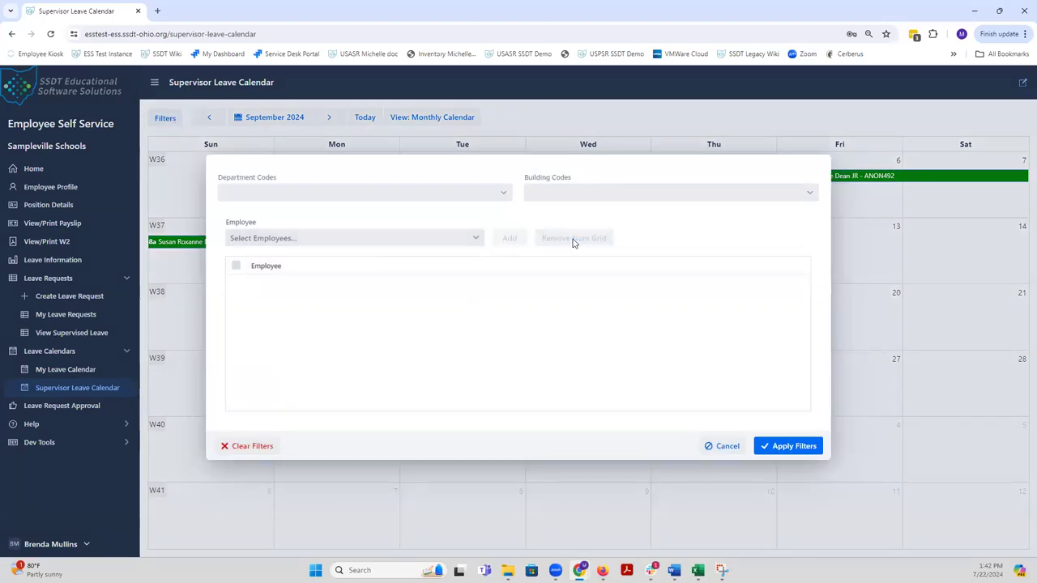
pyautogui.click(807, 448)
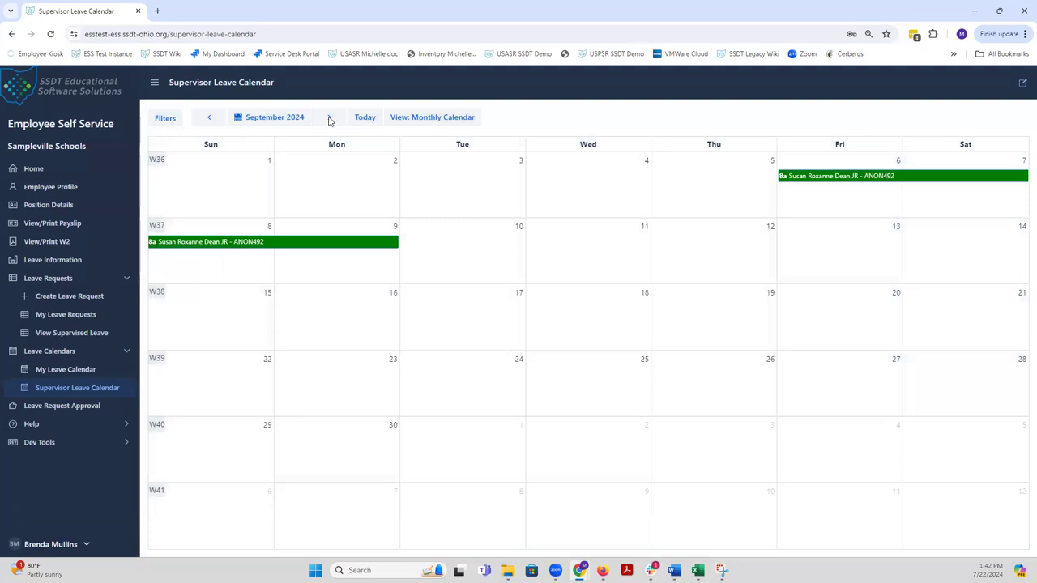
# Go back in the monthly supervisor calendar to July 2024.
pyautogui.click(210, 118)
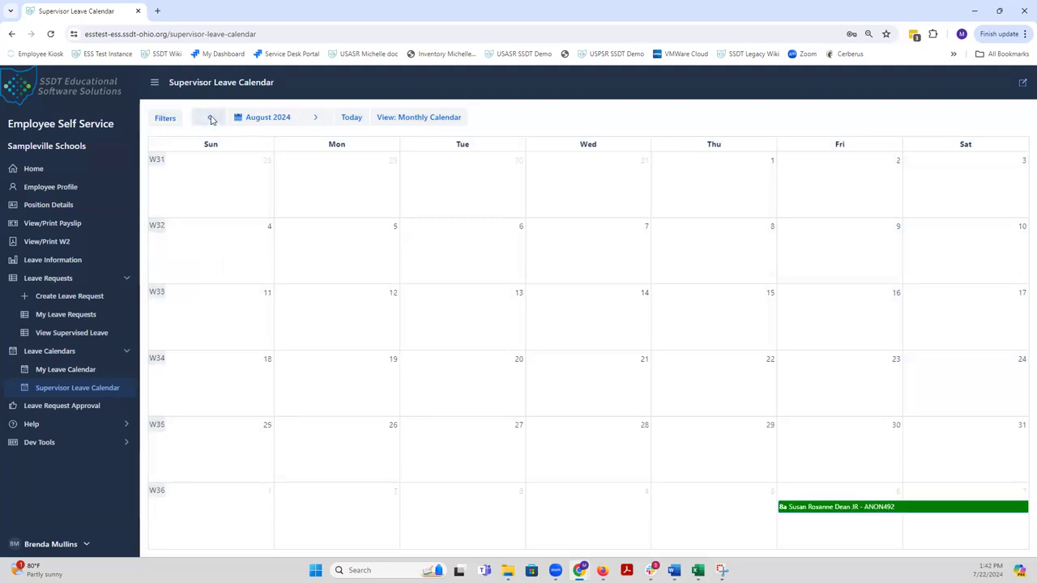
pyautogui.click(211, 119)
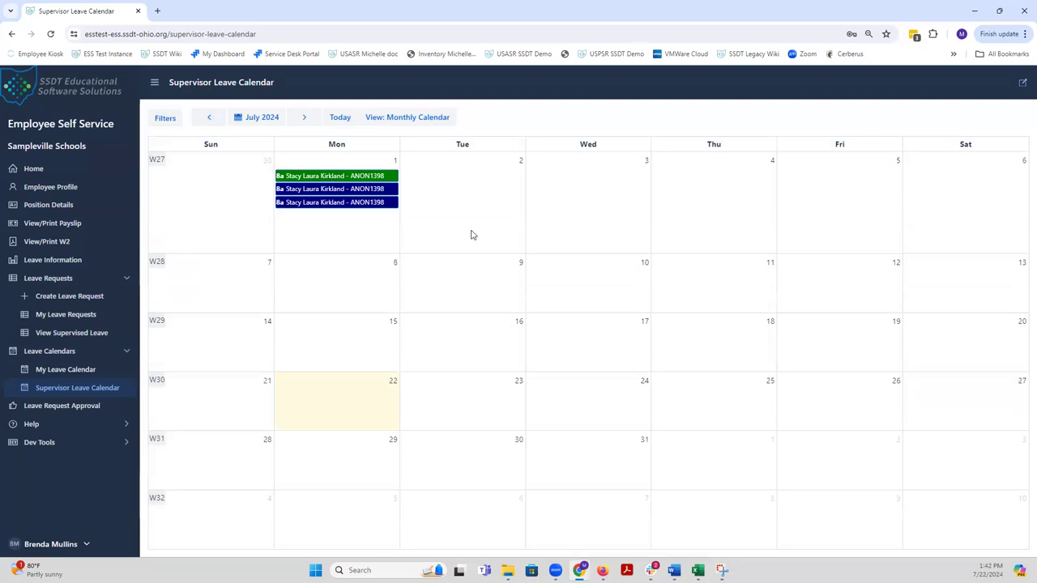